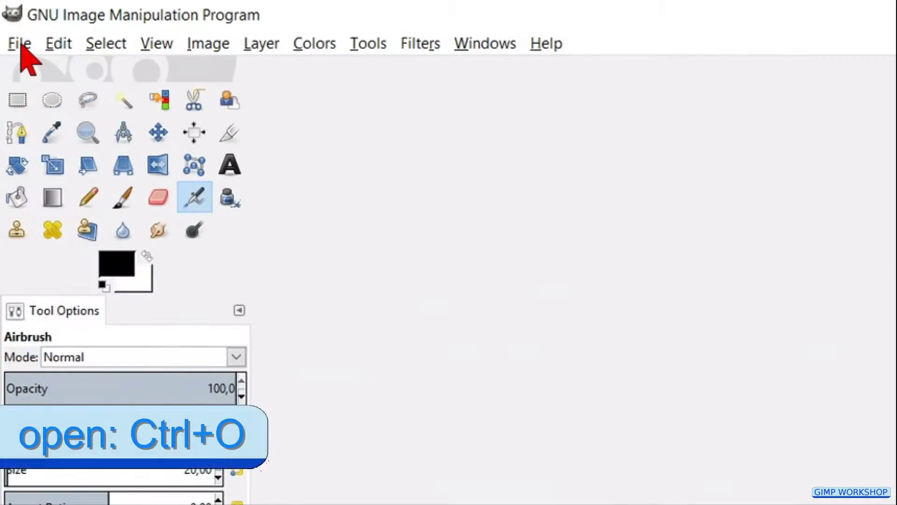
Step: Open the 1920×1920 bride photo alvin-mahmudov-172232.jpg and enlarge the view
{"action": "left_click", "coordinate": [21, 46]}
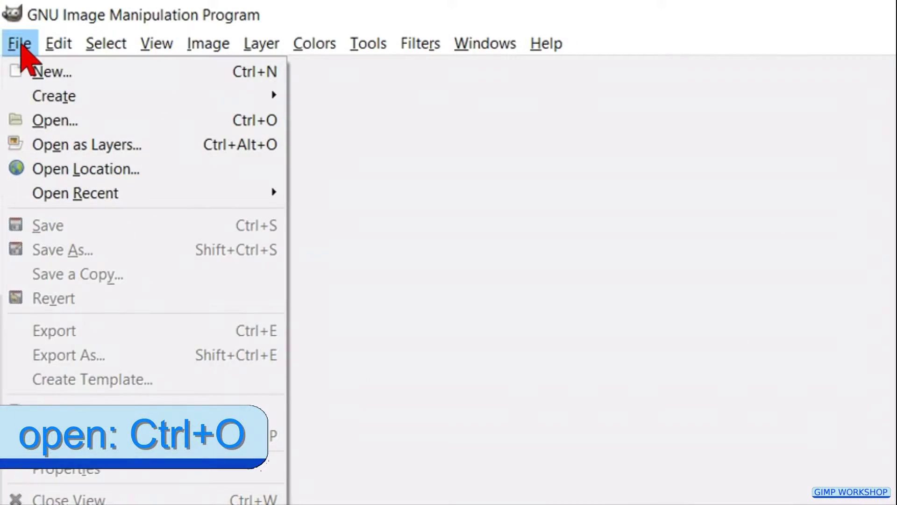
{"action": "left_click", "coordinate": [40, 119]}
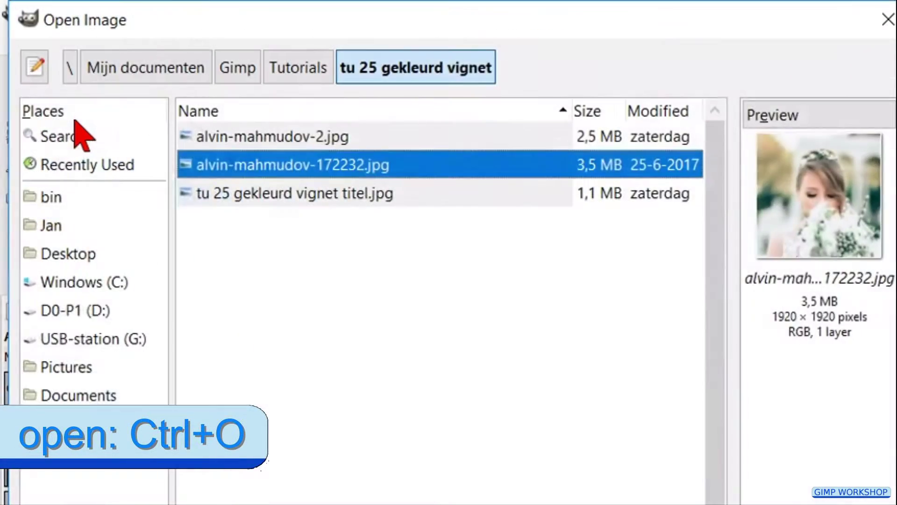
{"action": "double_click", "coordinate": [337, 172]}
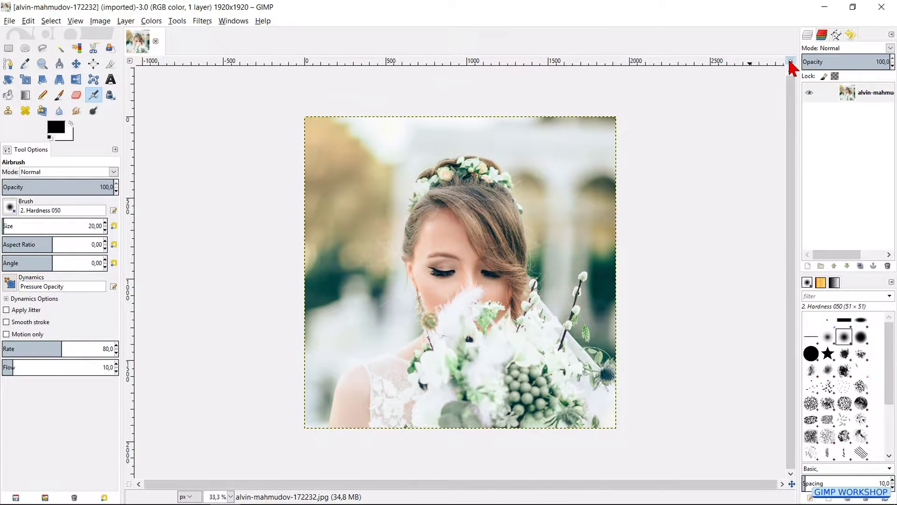
{"action": "left_click", "coordinate": [790, 60]}
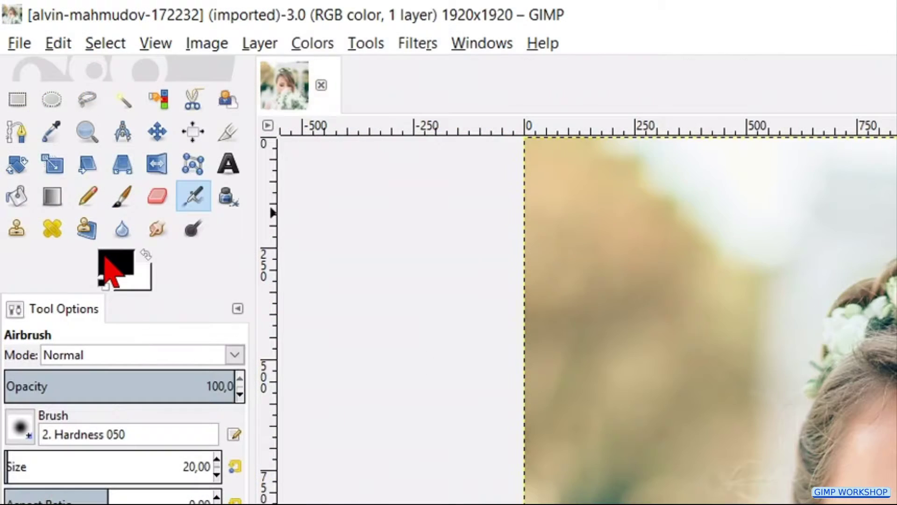
Step: Sample the soft green 6da673 from the bouquet's leaves as the foreground colour
{"action": "left_click", "coordinate": [104, 257]}
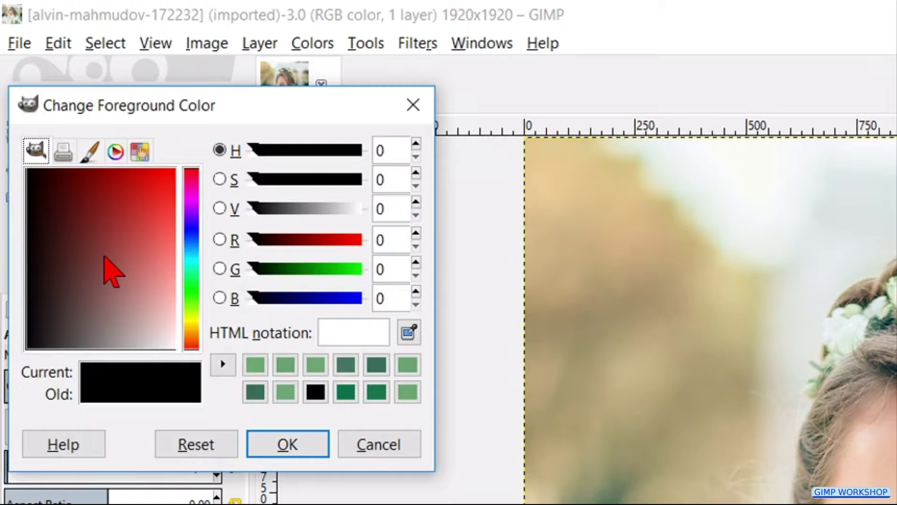
{"action": "left_click", "coordinate": [408, 332]}
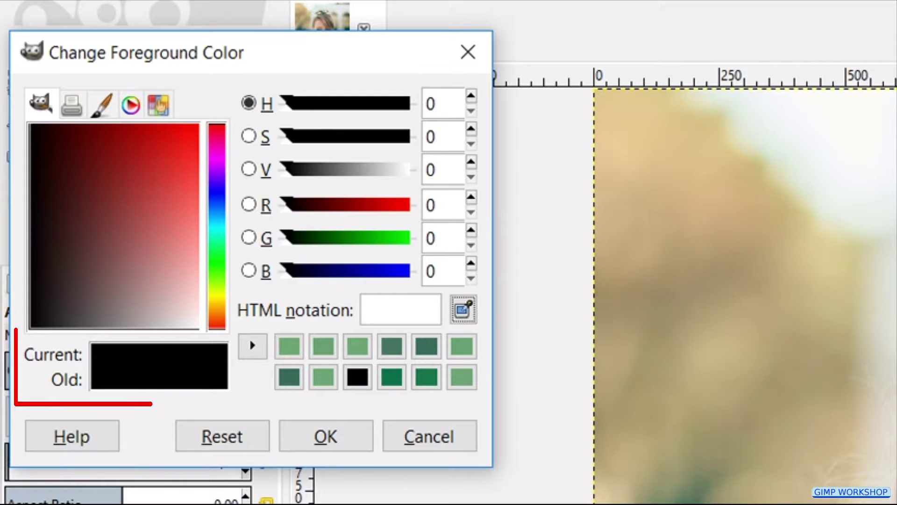
{"action": "left_click", "coordinate": [360, 372]}
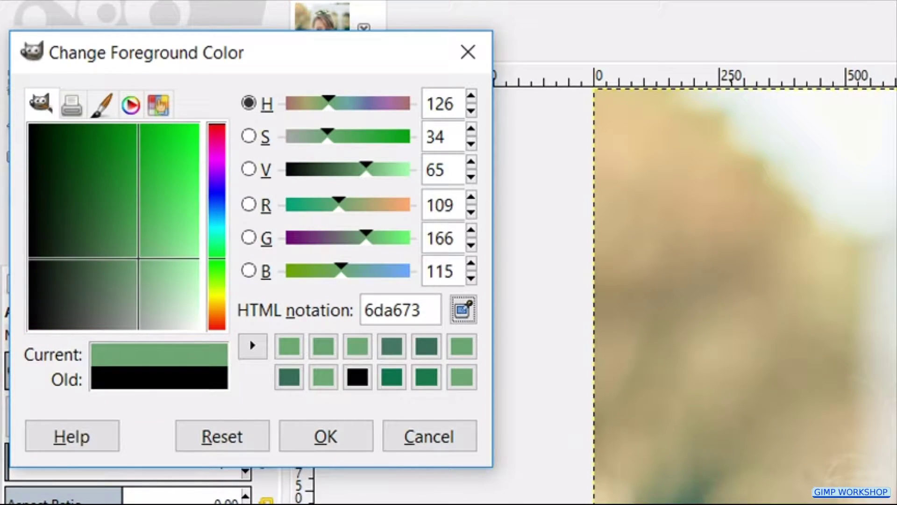
{"action": "left_click", "coordinate": [325, 437]}
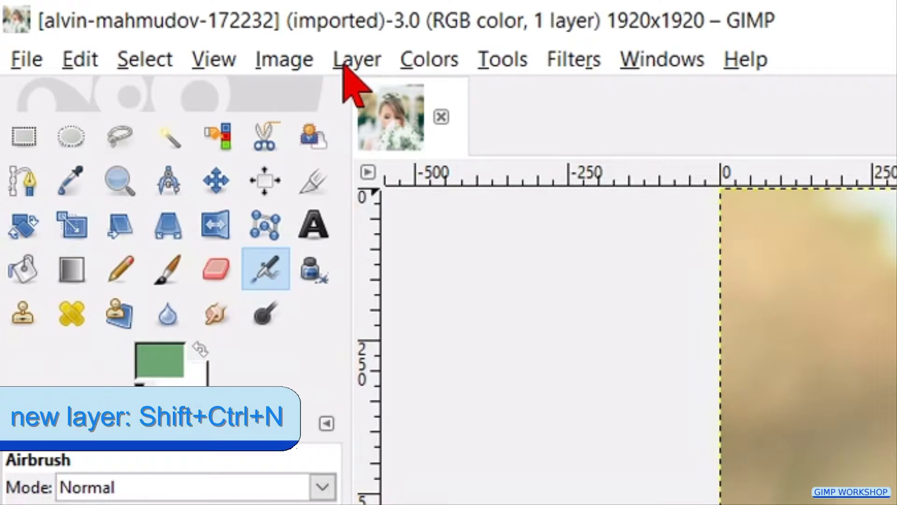
{"action": "left_click", "coordinate": [352, 60]}
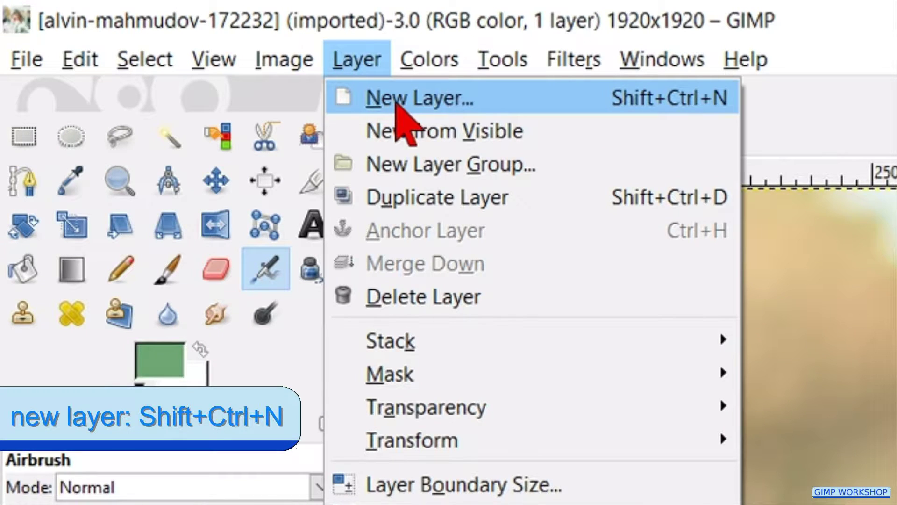
Step: Add a 1920×1920 layer named 'vignette' filled with the green foreground colour
{"action": "left_click", "coordinate": [393, 100]}
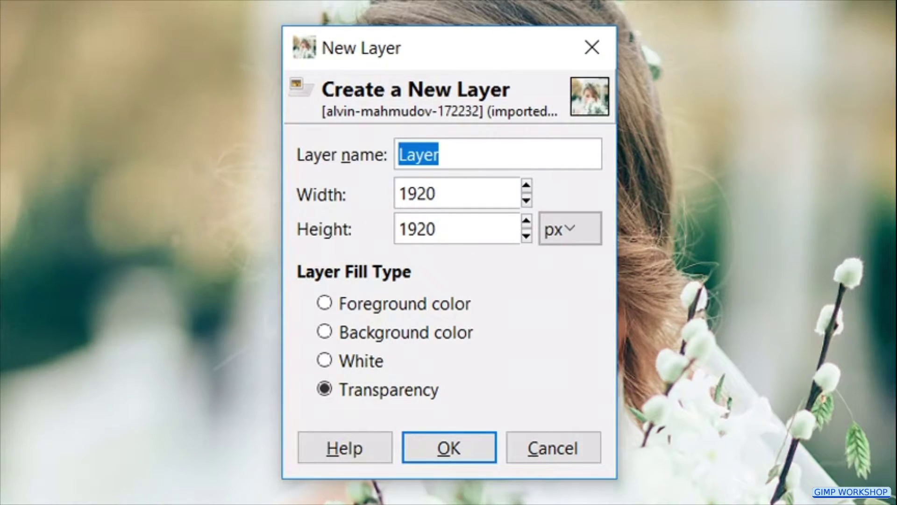
{"action": "type", "text": "vignette"}
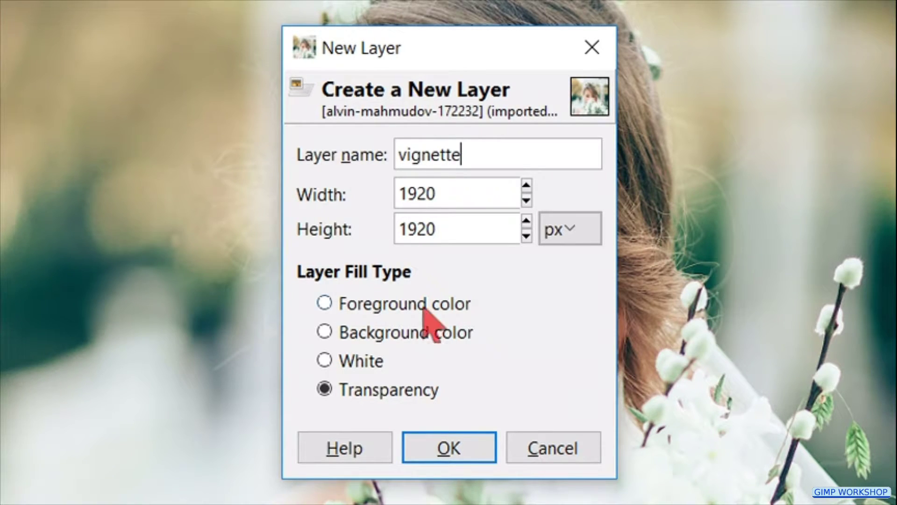
{"action": "left_click", "coordinate": [425, 306]}
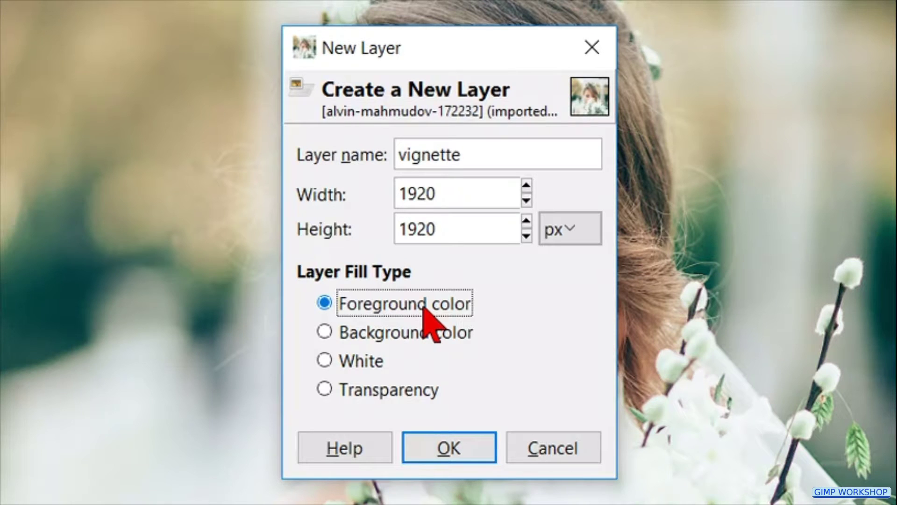
{"action": "left_click", "coordinate": [437, 449]}
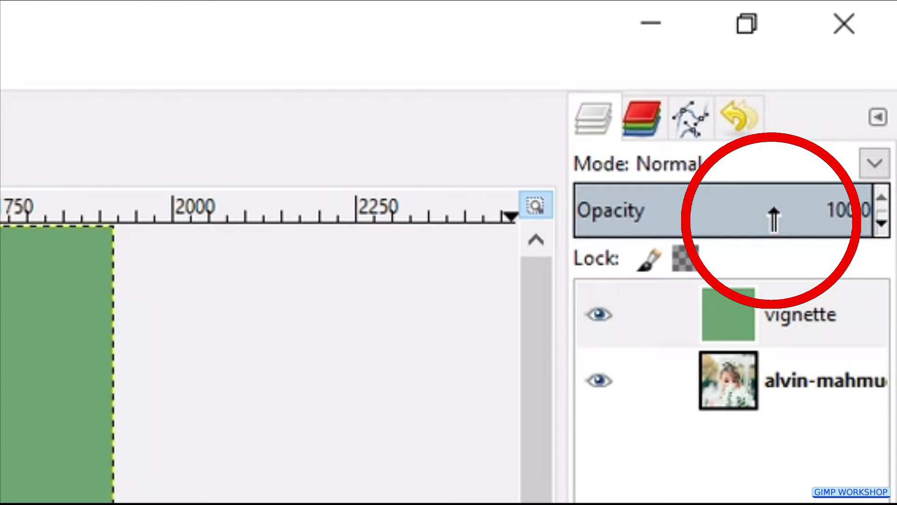
Step: Lower the vignette layer's opacity to 66.5 so the bride shows through the green
{"action": "left_click", "coordinate": [773, 218]}
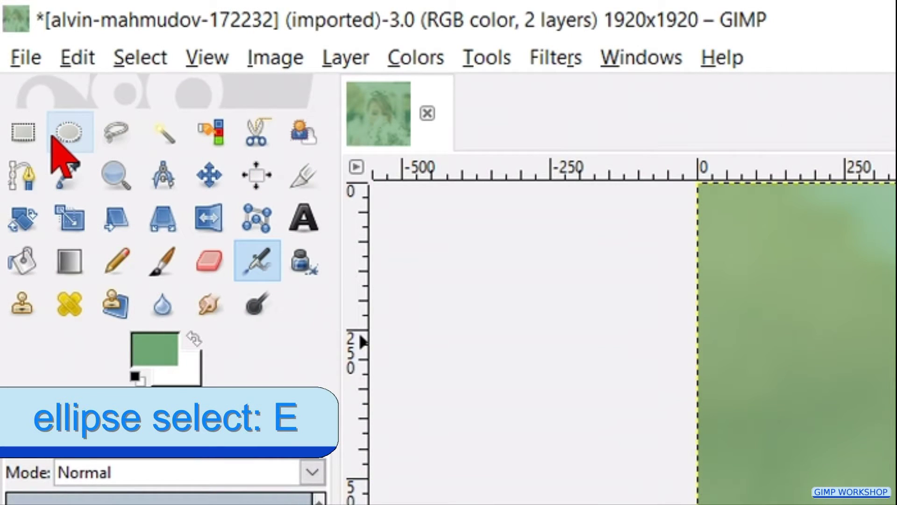
{"action": "left_click", "coordinate": [52, 137]}
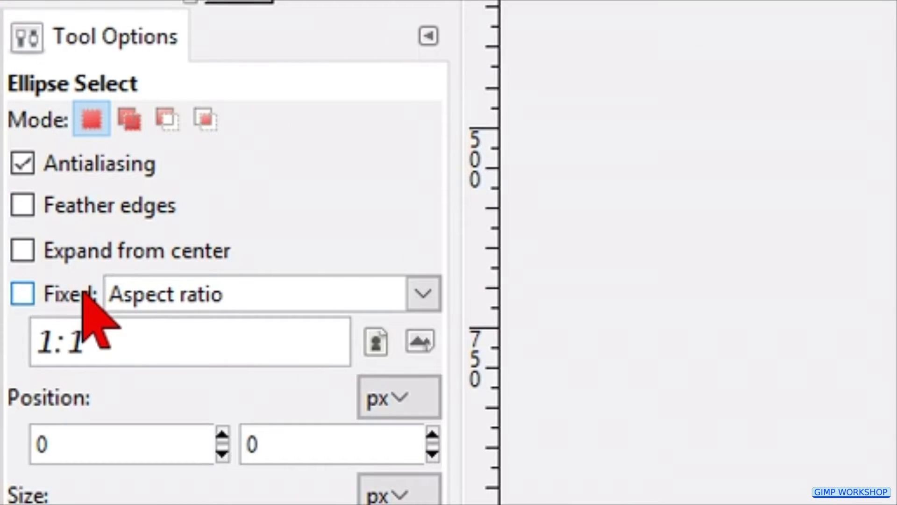
Step: Draw a 1:1 circular selection, 1559 × 1559 px at 318, 257, around the bride's face and bouquet
{"action": "left_click", "coordinate": [84, 294]}
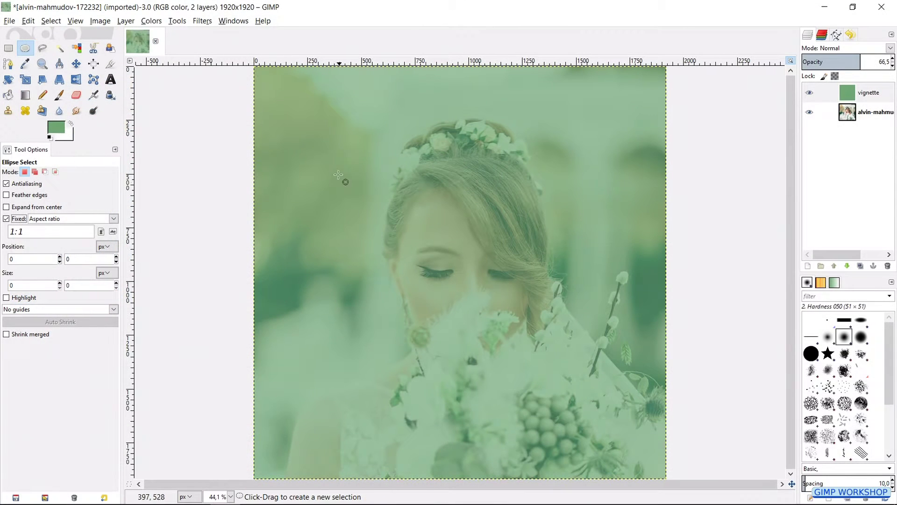
{"action": "left_click_drag", "start_coordinate": [328, 129], "coordinate": [593, 470]}
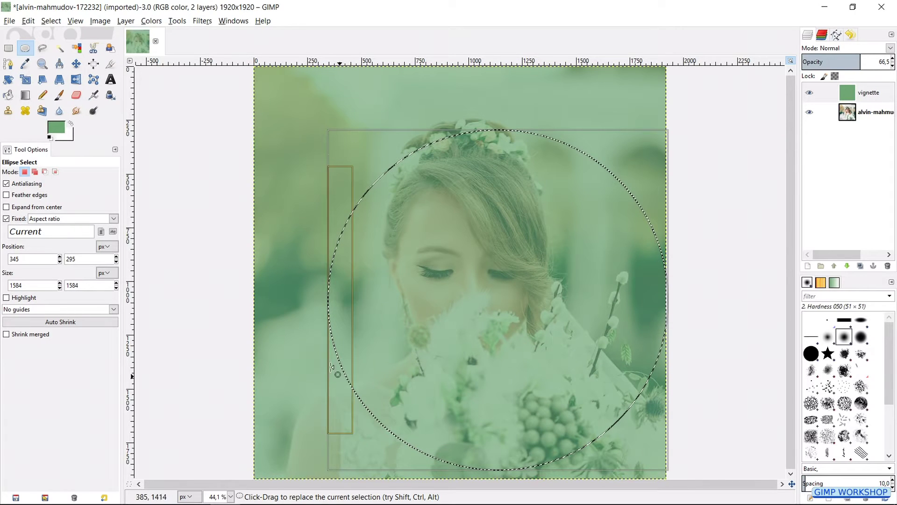
{"action": "mouse_move", "coordinate": [329, 312]}
{"action": "left_mouse_down"}
{"action": "mouse_move", "coordinate": [299, 313]}
{"action": "mouse_move", "coordinate": [339, 312]}
{"action": "left_mouse_up"}
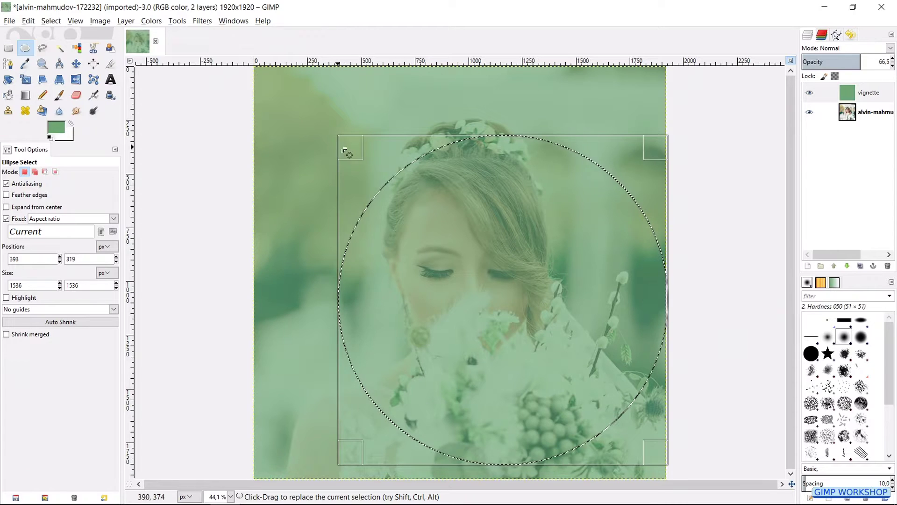
{"action": "left_click_drag", "start_coordinate": [344, 149], "coordinate": [346, 186]}
{"action": "mouse_move", "coordinate": [505, 271]}
{"action": "left_mouse_down"}
{"action": "mouse_move", "coordinate": [488, 221]}
{"action": "mouse_move", "coordinate": [434, 236]}
{"action": "mouse_move", "coordinate": [474, 261]}
{"action": "mouse_move", "coordinate": [493, 262]}
{"action": "left_mouse_up"}
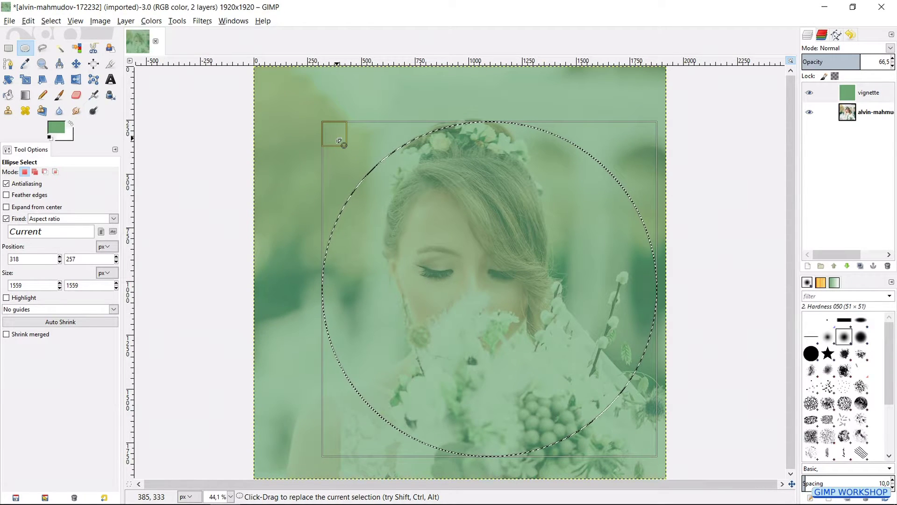
{"action": "key", "text": "Return"}
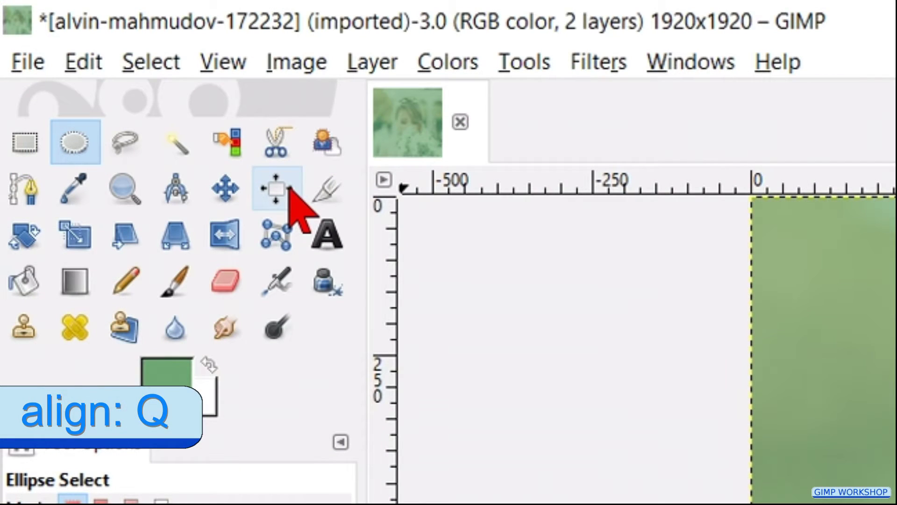
Step: Set the Align tool to align relative to the Selection
{"action": "left_click", "coordinate": [97, 63]}
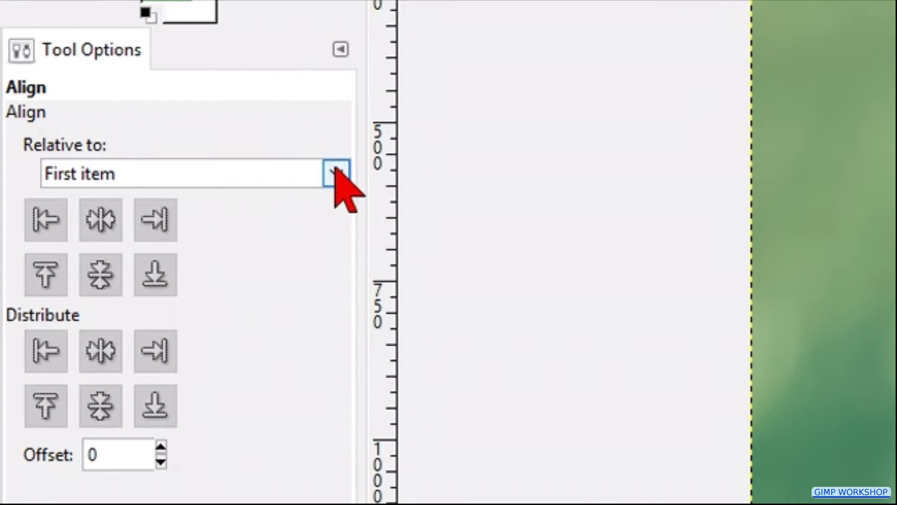
{"action": "left_click", "coordinate": [336, 173]}
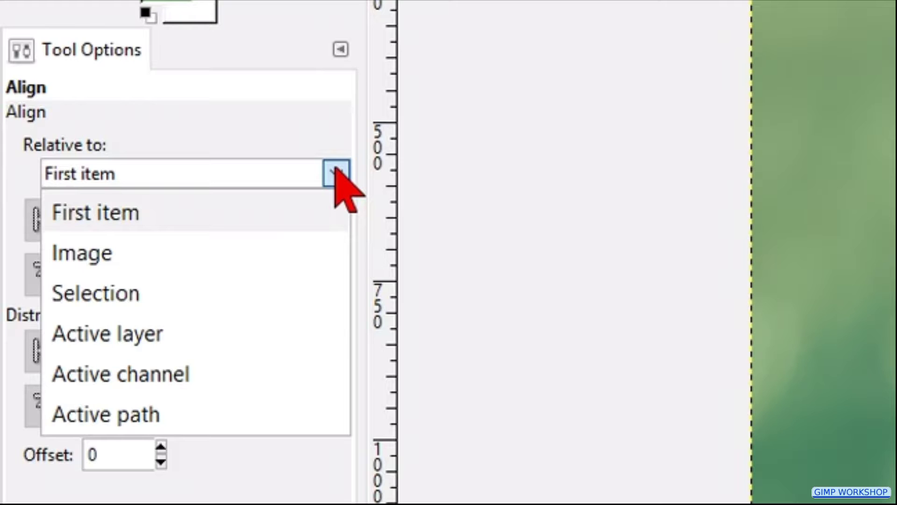
{"action": "left_click", "coordinate": [203, 290]}
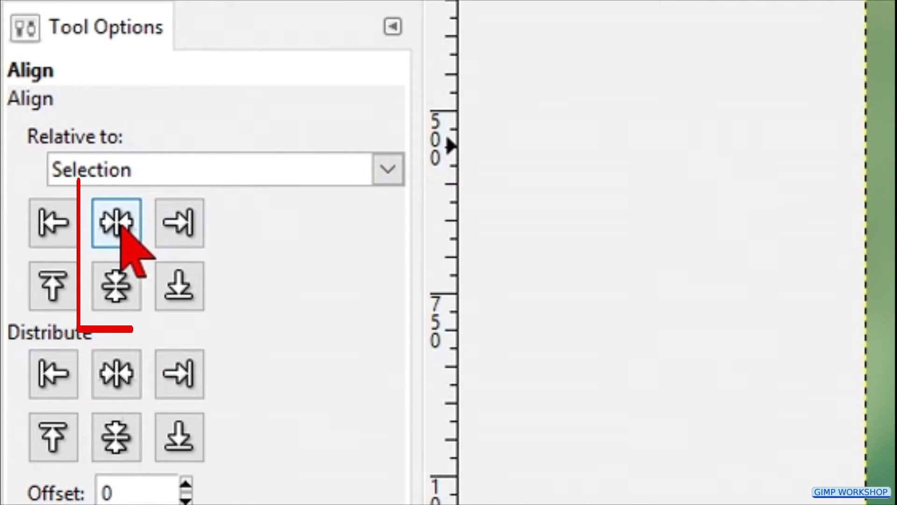
Step: Centre the bride photo layer horizontally and vertically on the circular selection
{"action": "left_click", "coordinate": [119, 223]}
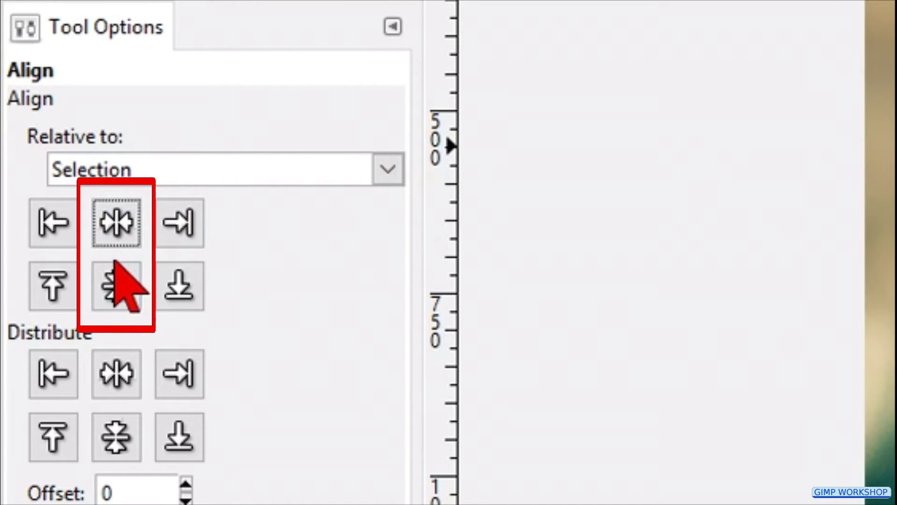
{"action": "left_click", "coordinate": [117, 286]}
{"action": "left_click", "coordinate": [116, 223]}
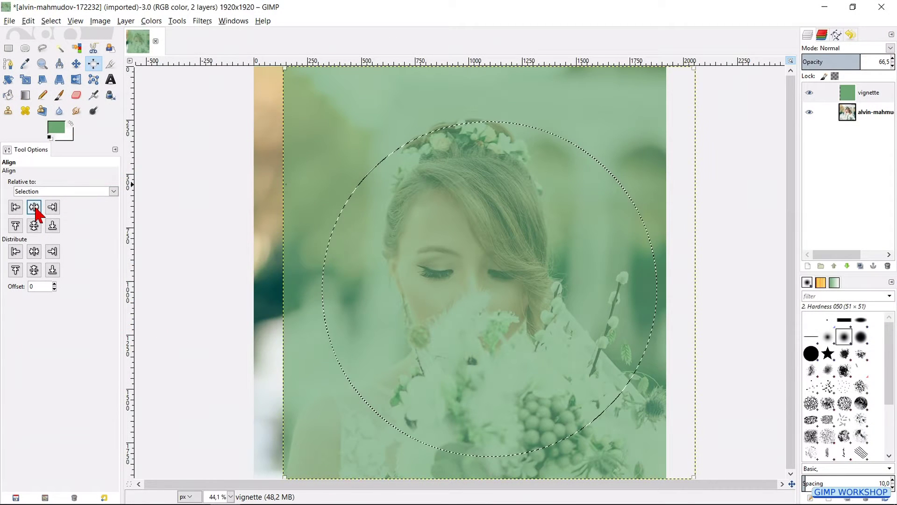
{"action": "left_click", "coordinate": [34, 225]}
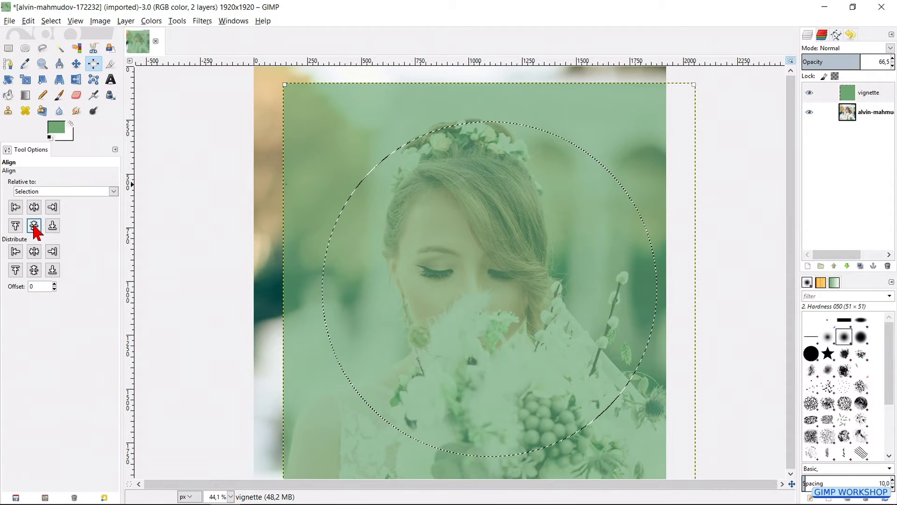
{"action": "left_click", "coordinate": [259, 236]}
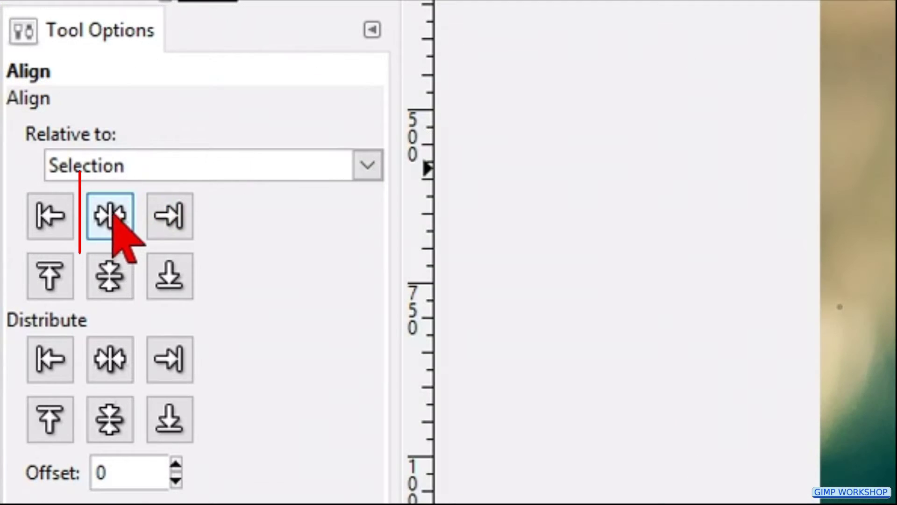
{"action": "left_click", "coordinate": [34, 207]}
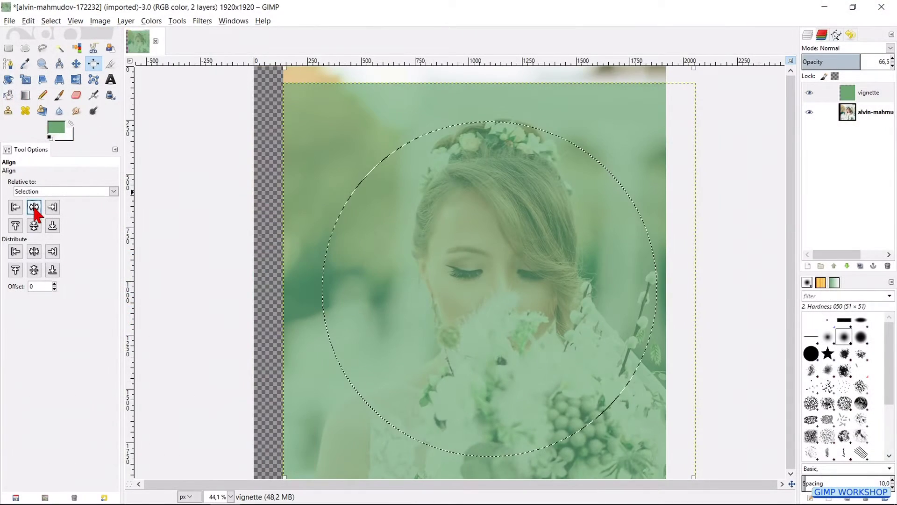
{"action": "left_click", "coordinate": [34, 226]}
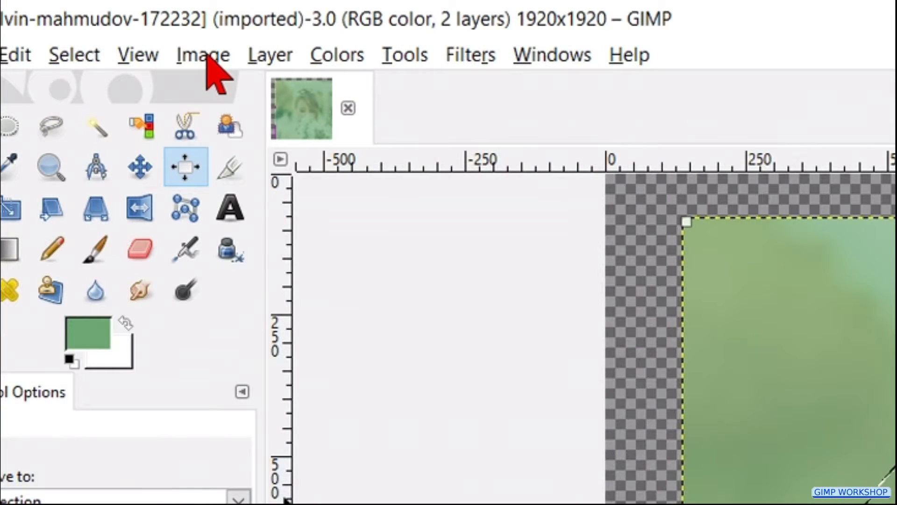
Step: Fit the canvas to all layers and zoom to show the whole image in the window
{"action": "left_click", "coordinate": [101, 20]}
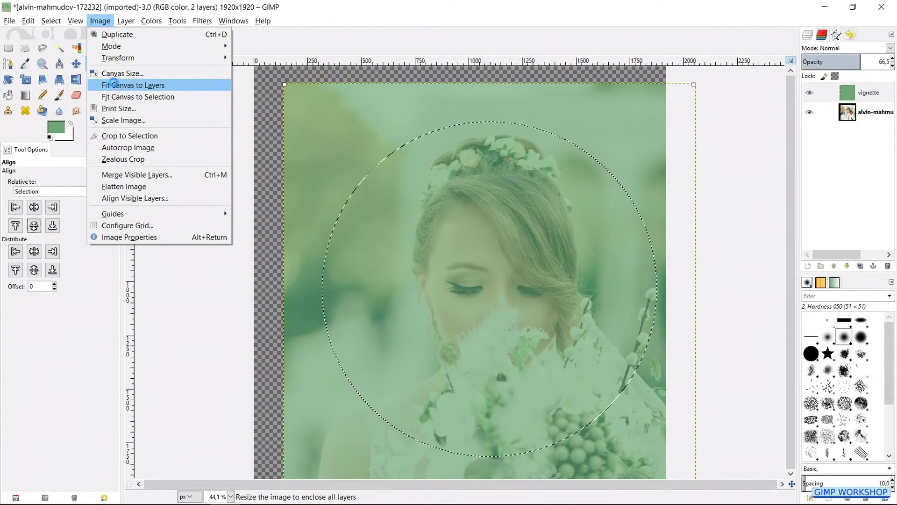
{"action": "left_click", "coordinate": [113, 85]}
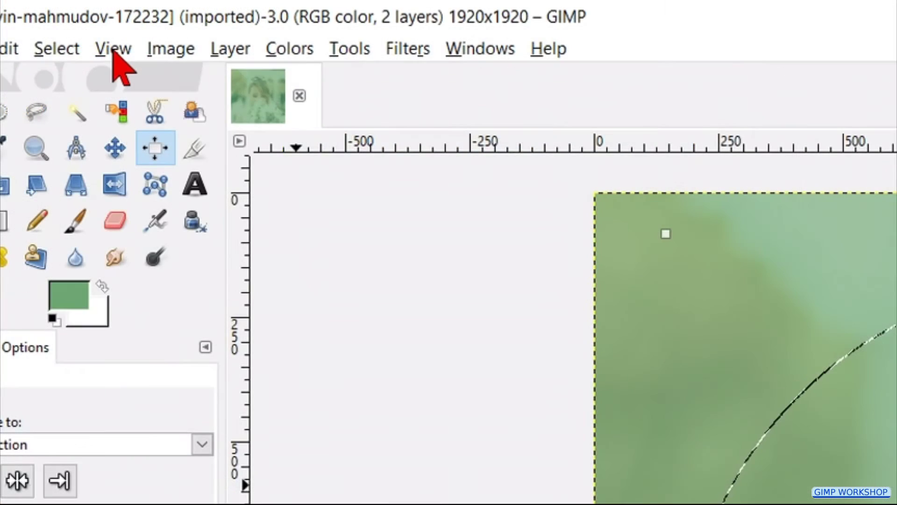
{"action": "left_click", "coordinate": [75, 21]}
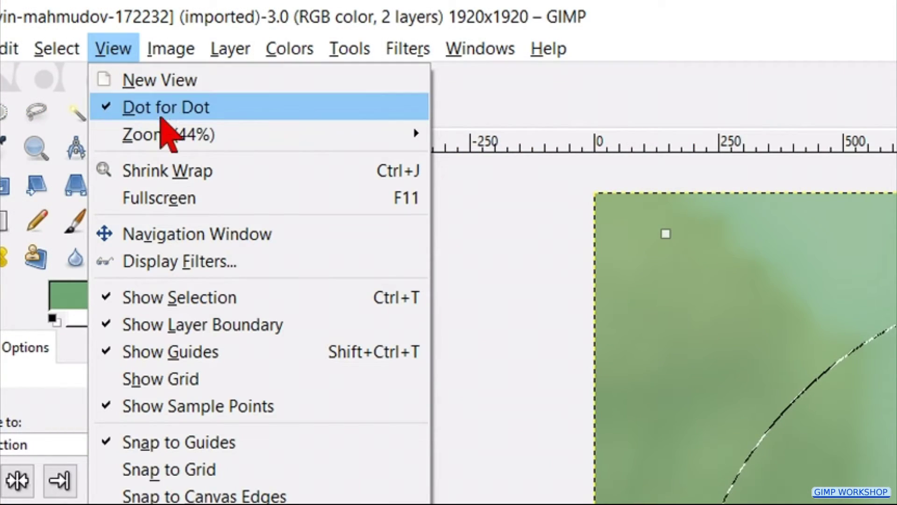
{"action": "mouse_move", "coordinate": [281, 136]}
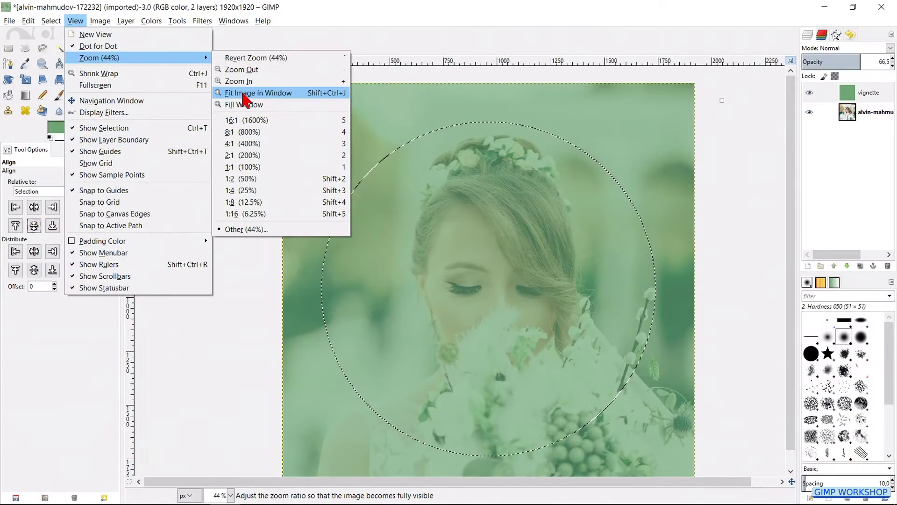
{"action": "left_click", "coordinate": [243, 95]}
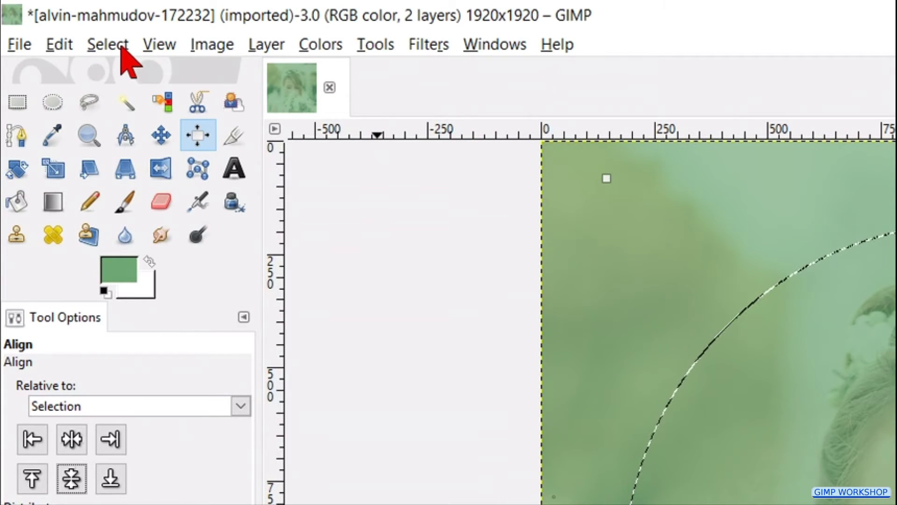
Step: Soften the circular selection's edge with a 300 px feather
{"action": "left_click", "coordinate": [107, 44]}
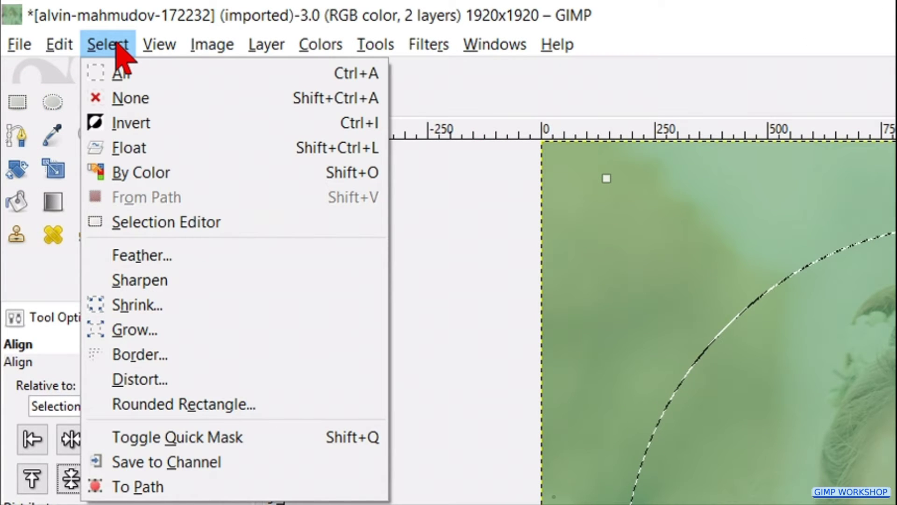
{"action": "left_click", "coordinate": [152, 255]}
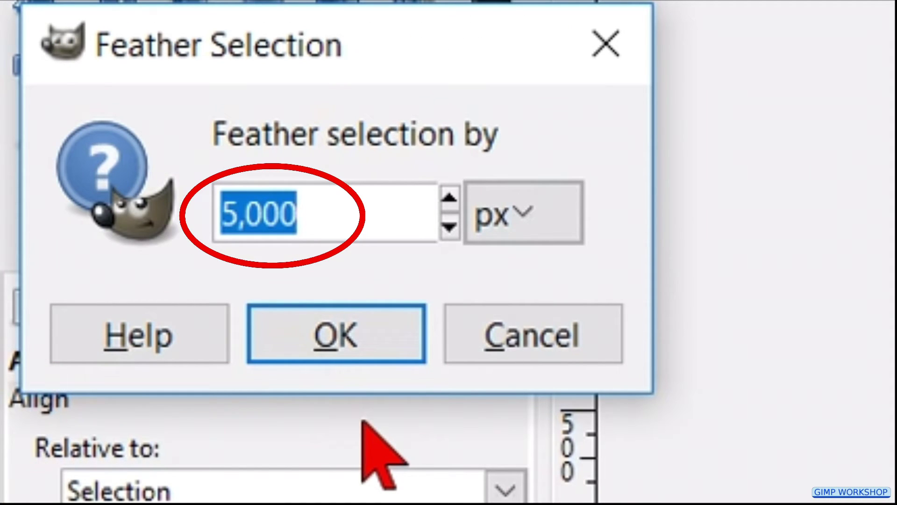
{"action": "type", "text": "300"}
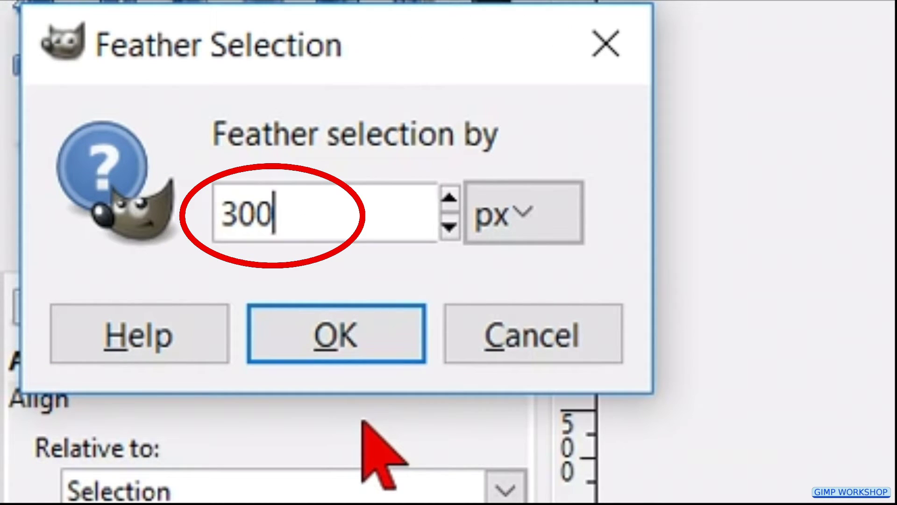
{"action": "left_click", "coordinate": [335, 335]}
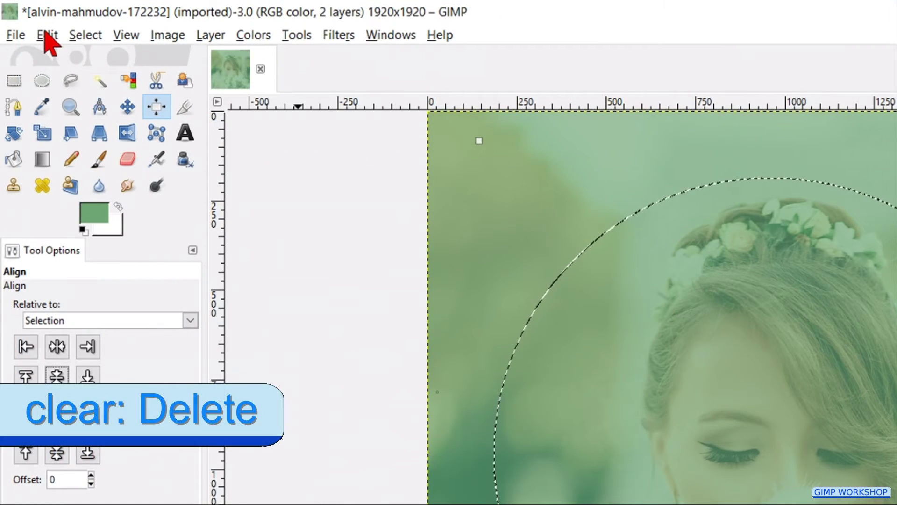
Step: Clear the feathered circle from the green vignette layer, then deselect everything
{"action": "left_click", "coordinate": [47, 35]}
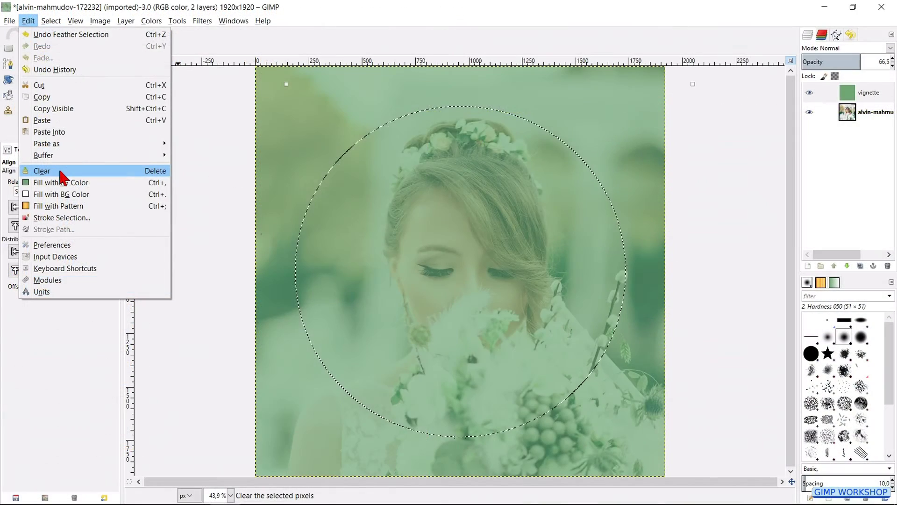
{"action": "left_click", "coordinate": [100, 292]}
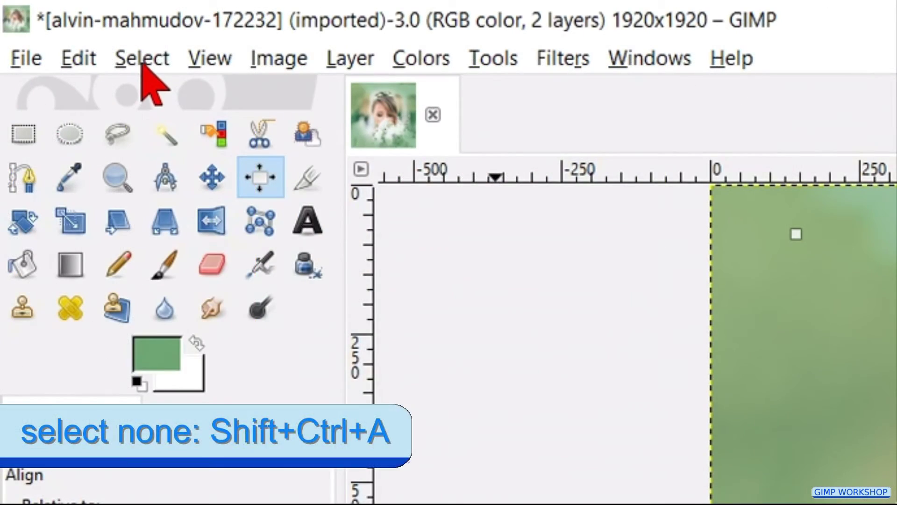
{"action": "left_click", "coordinate": [51, 22]}
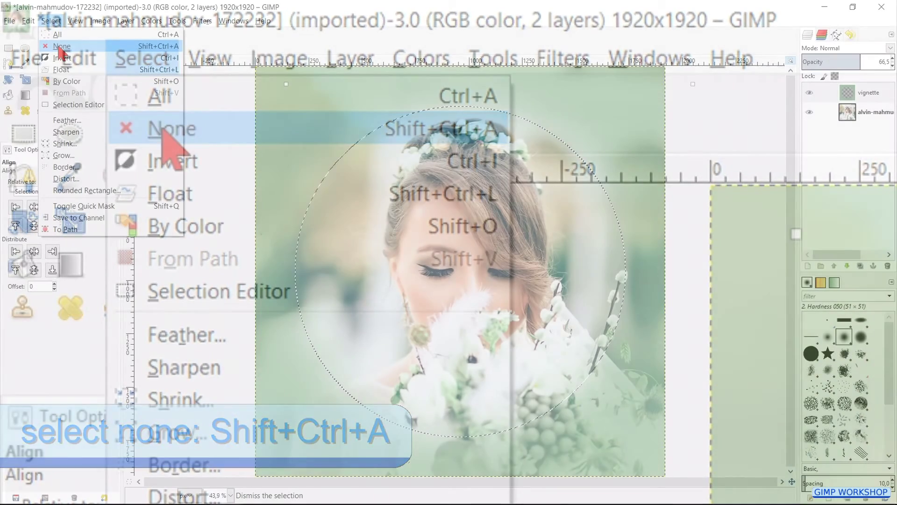
{"action": "left_click", "coordinate": [61, 47]}
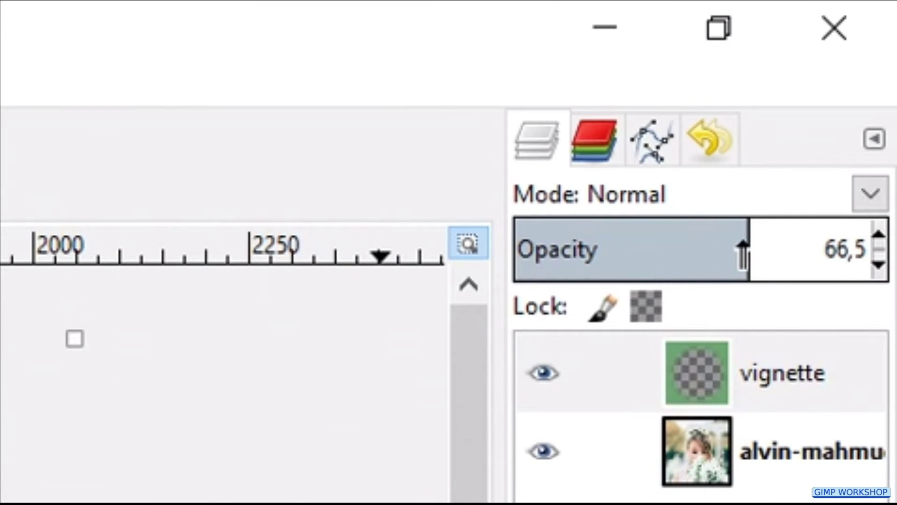
Step: Try lower opacities, settle the vignette layer at 100, and toggle its visibility to compare
{"action": "left_click_drag", "start_coordinate": [742, 242], "coordinate": [650, 265]}
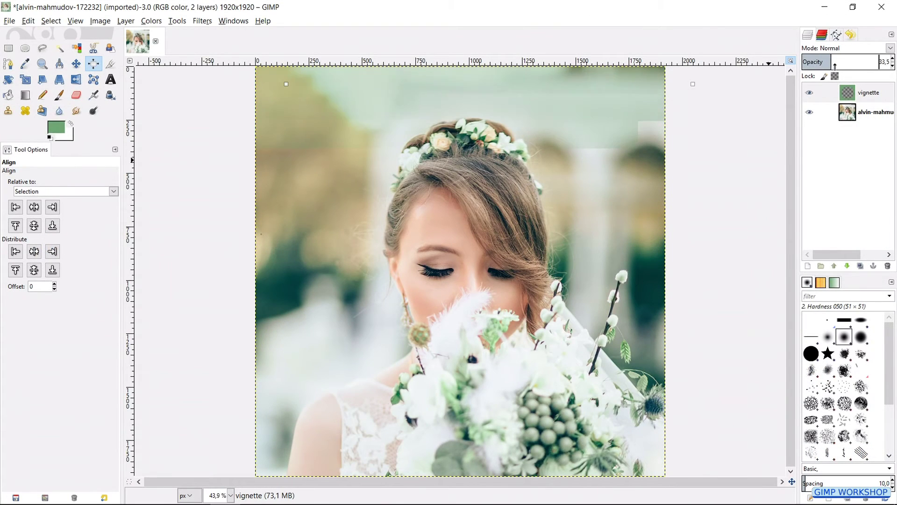
{"action": "left_click_drag", "start_coordinate": [835, 65], "coordinate": [893, 69]}
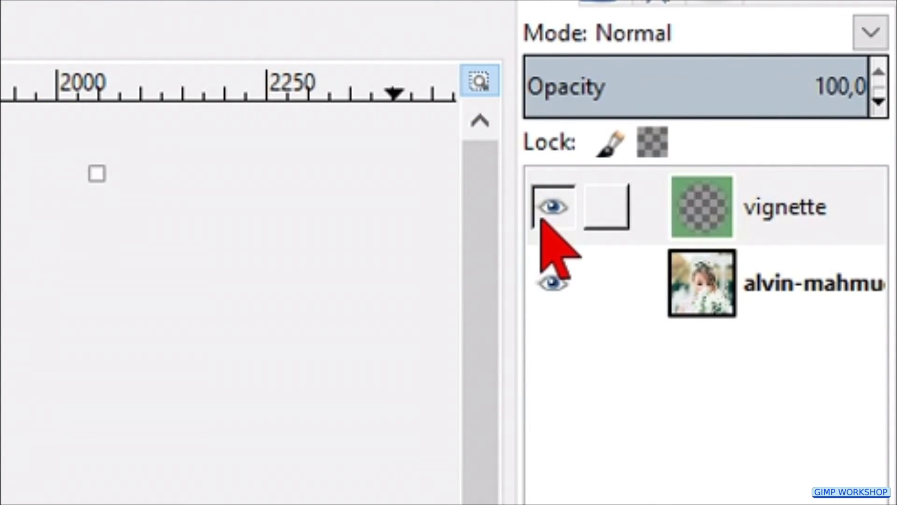
{"action": "left_click", "coordinate": [542, 219]}
{"action": "left_click", "coordinate": [542, 220]}
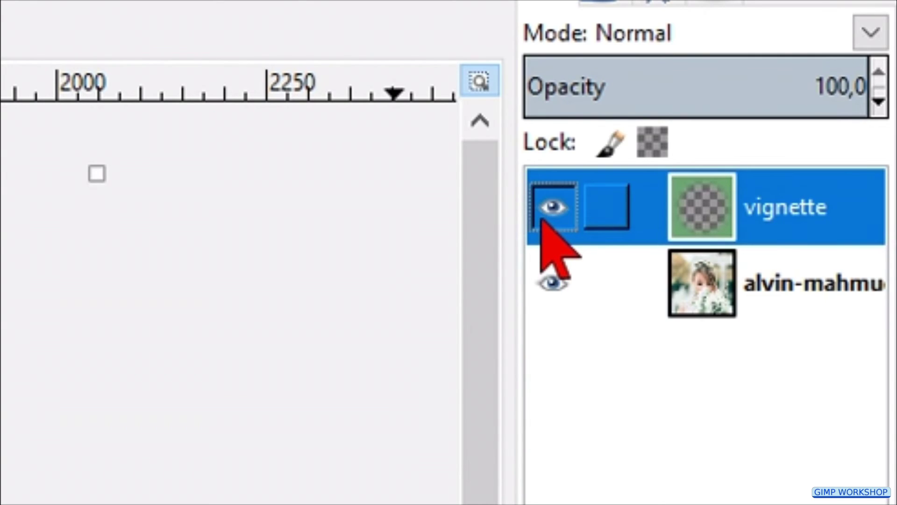